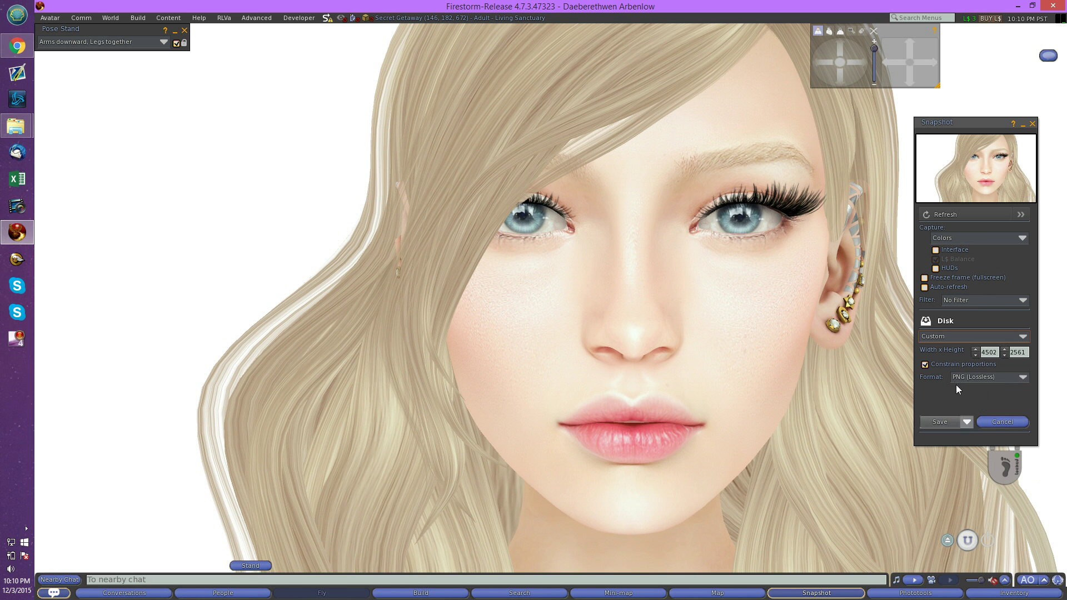
click(924, 364)
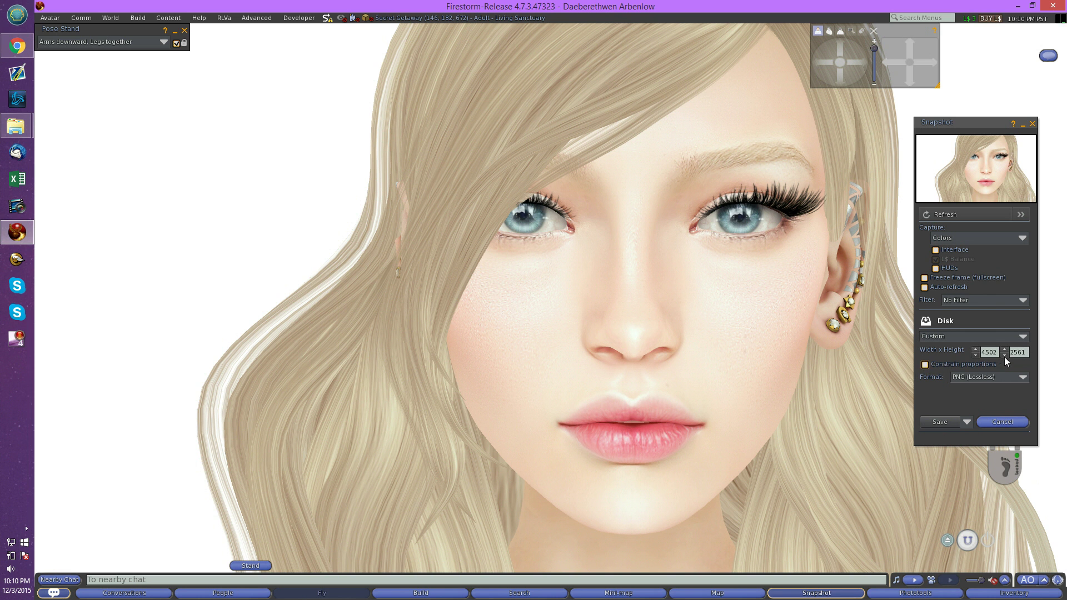
drag(1012, 352, 1009, 352)
click(925, 364)
Step: Save the snapshot to the Desktop as a PNG image named wenfacewoohoowhatever2
click(966, 422)
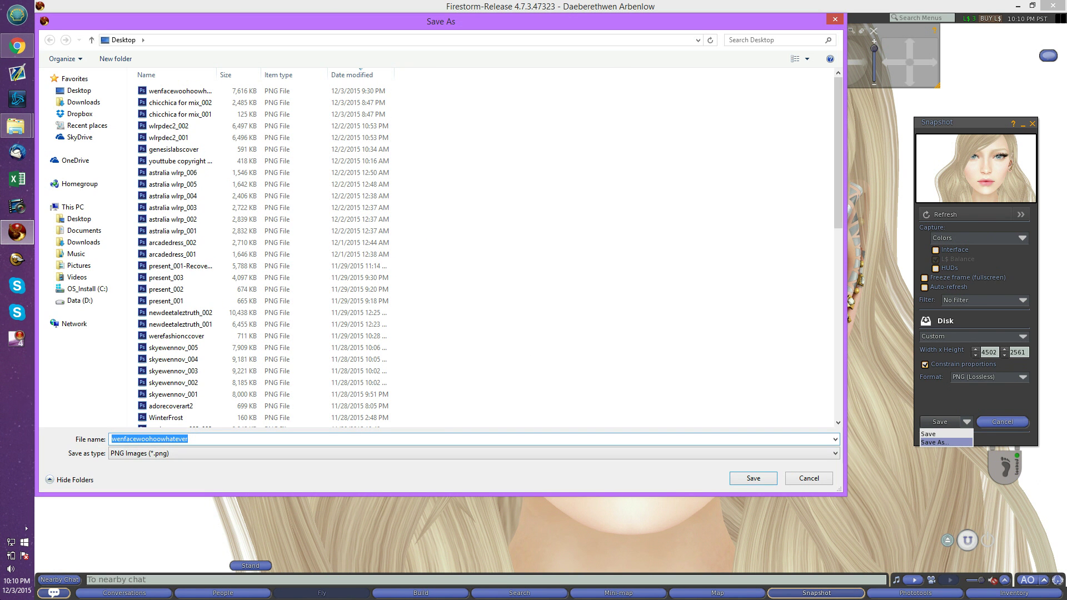
click(189, 439)
text(2)
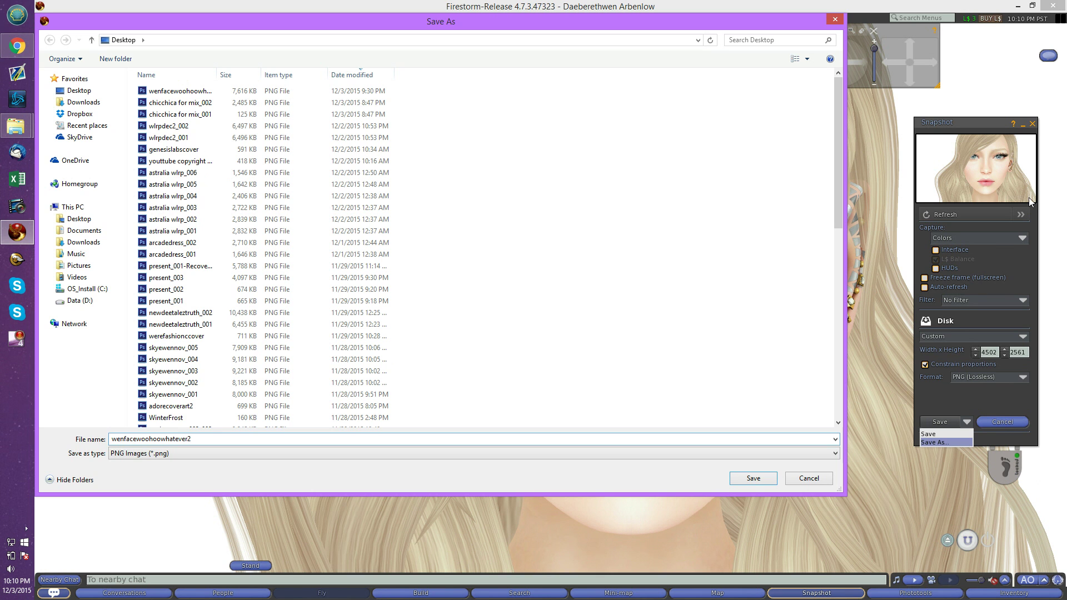
click(753, 479)
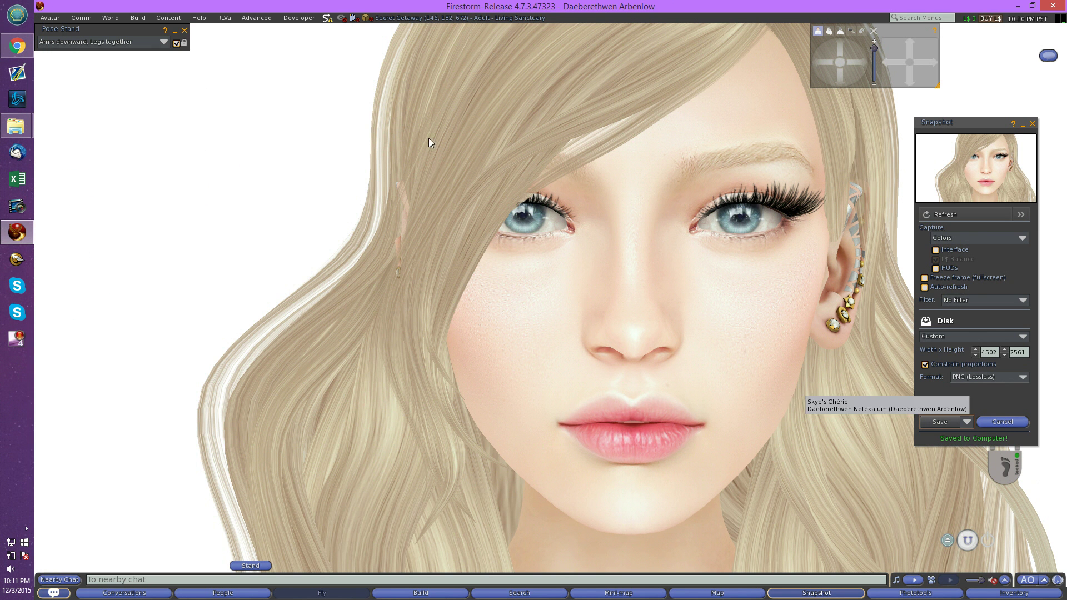
Step: Open the saved wenfacewoohoowhatever2_001 snapshot from the Desktop folder in Photoshop
right_click(15, 126)
click(89, 26)
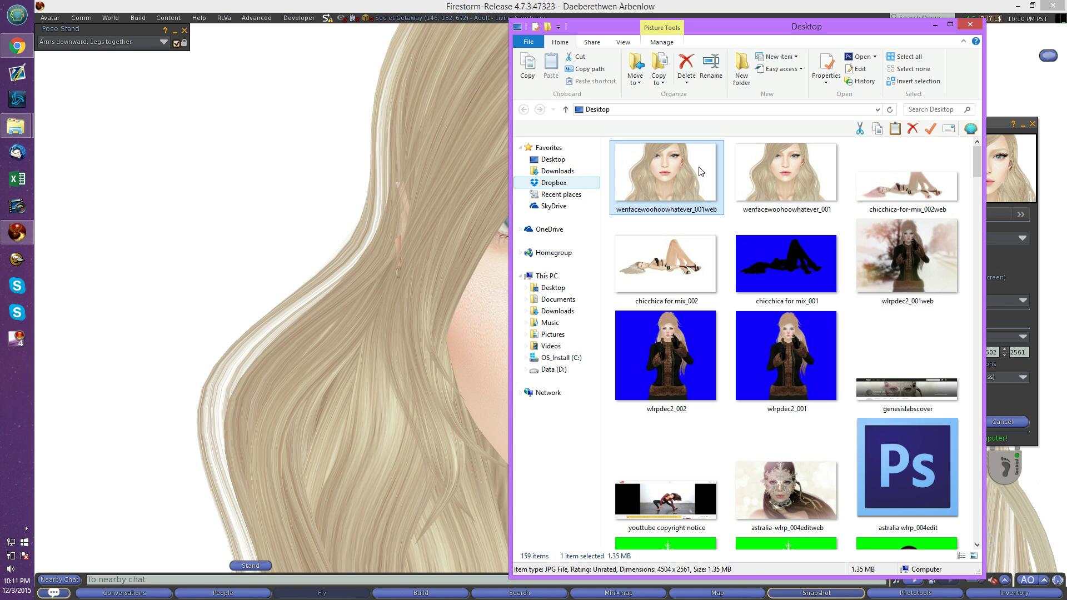
click(891, 110)
double_click(685, 164)
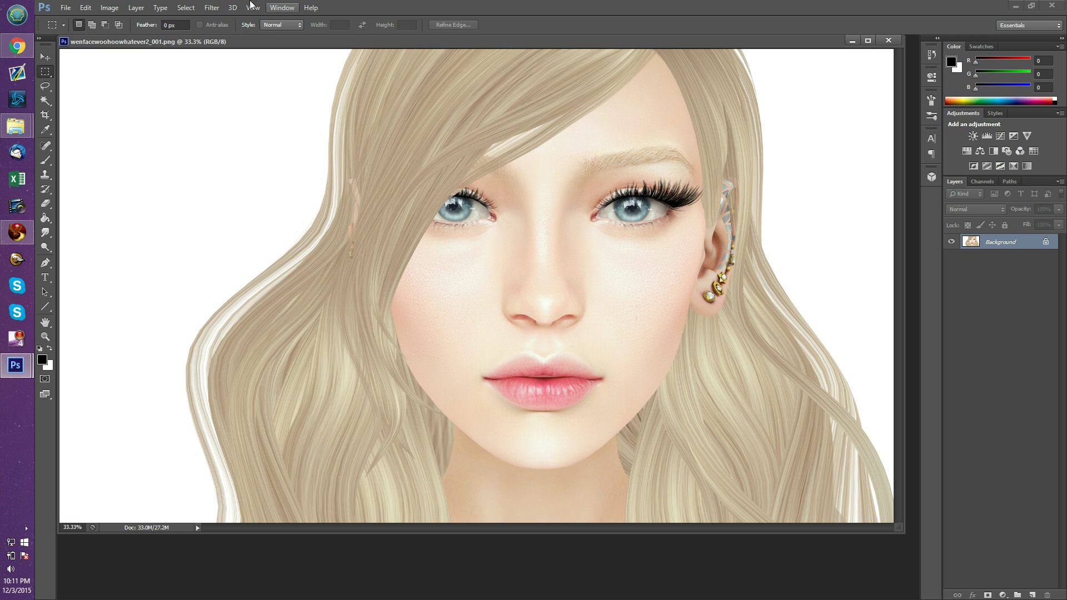
Step: Display the portrait at 100% and examine the detail of the hair, eyes, skin, nose and lips
click(252, 7)
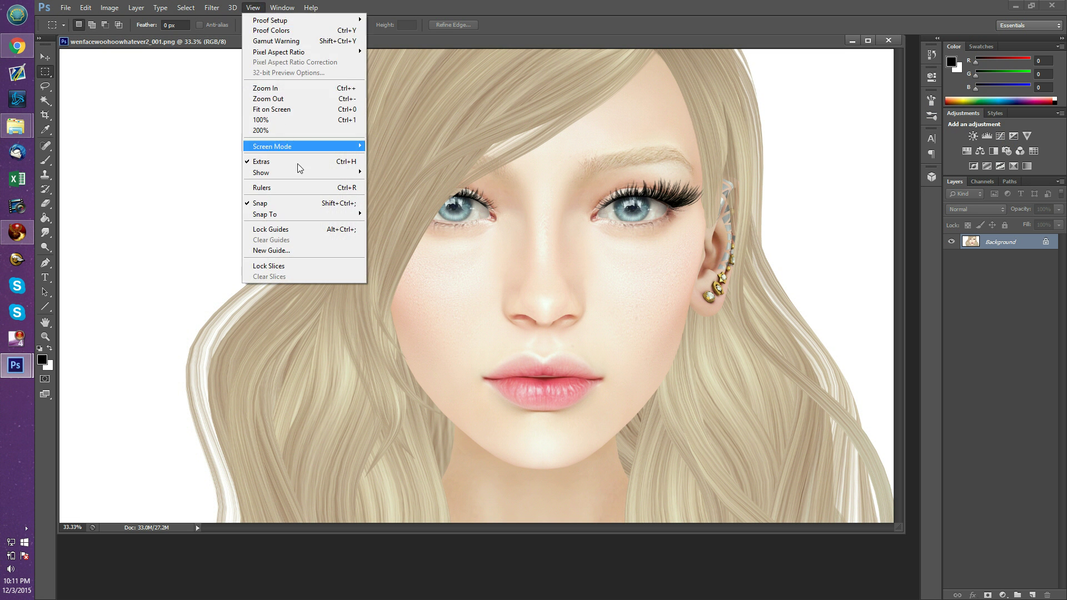
click(298, 120)
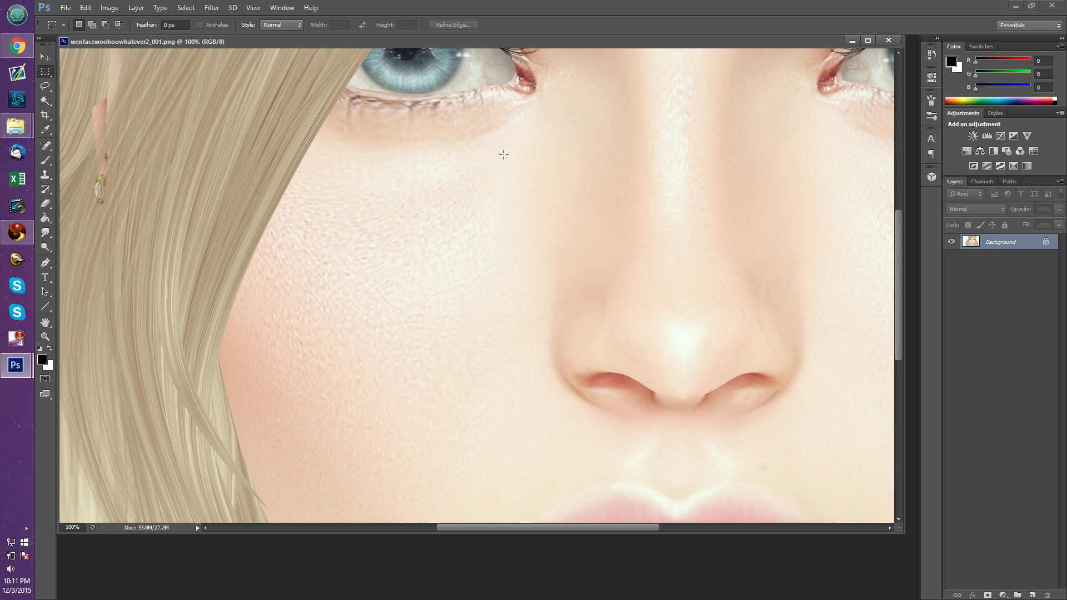
scroll(507, 142, up, 3)
scroll(507, 142, up, 6)
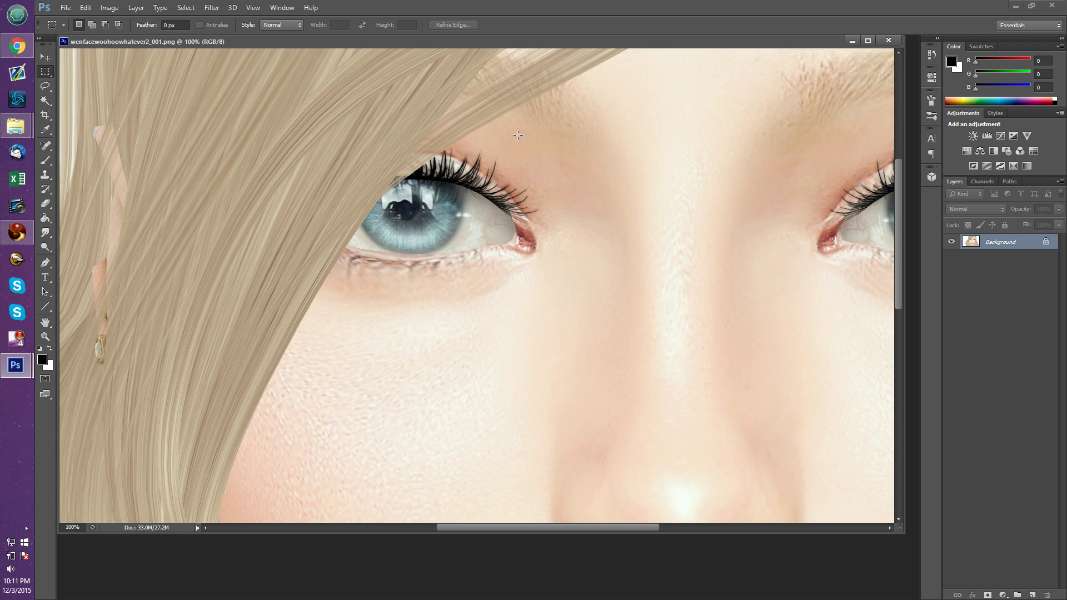
scroll(554, 208, up, 8)
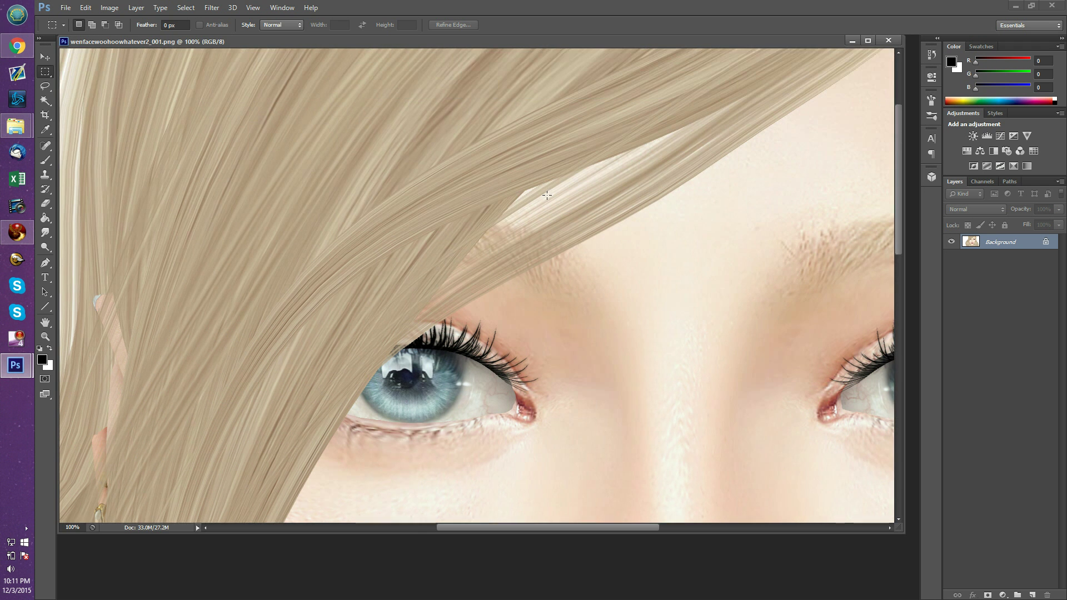
scroll(525, 195, down, 3)
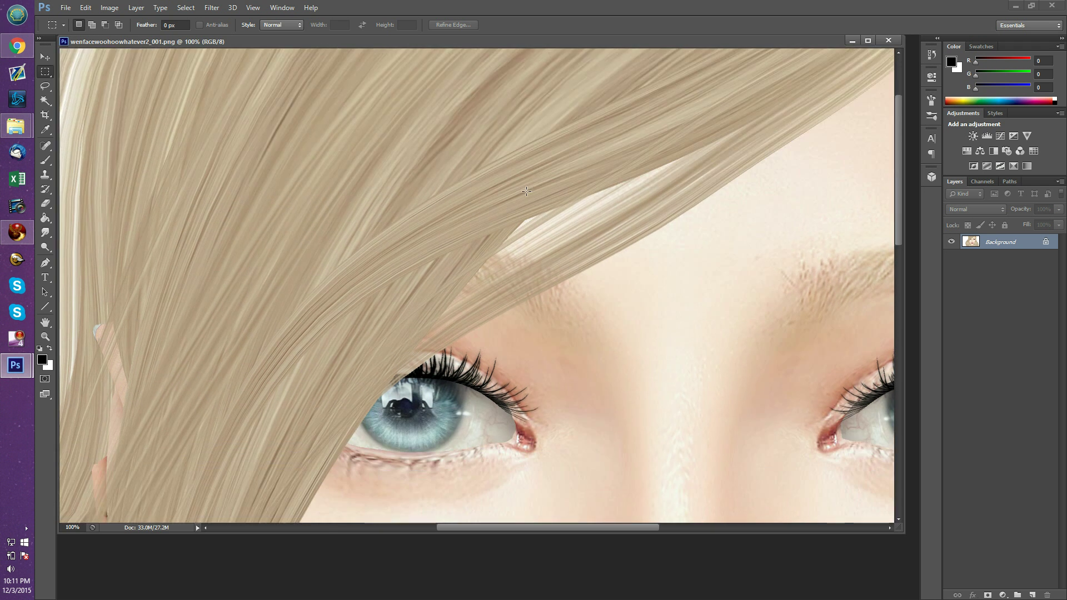
scroll(524, 193, down, 11)
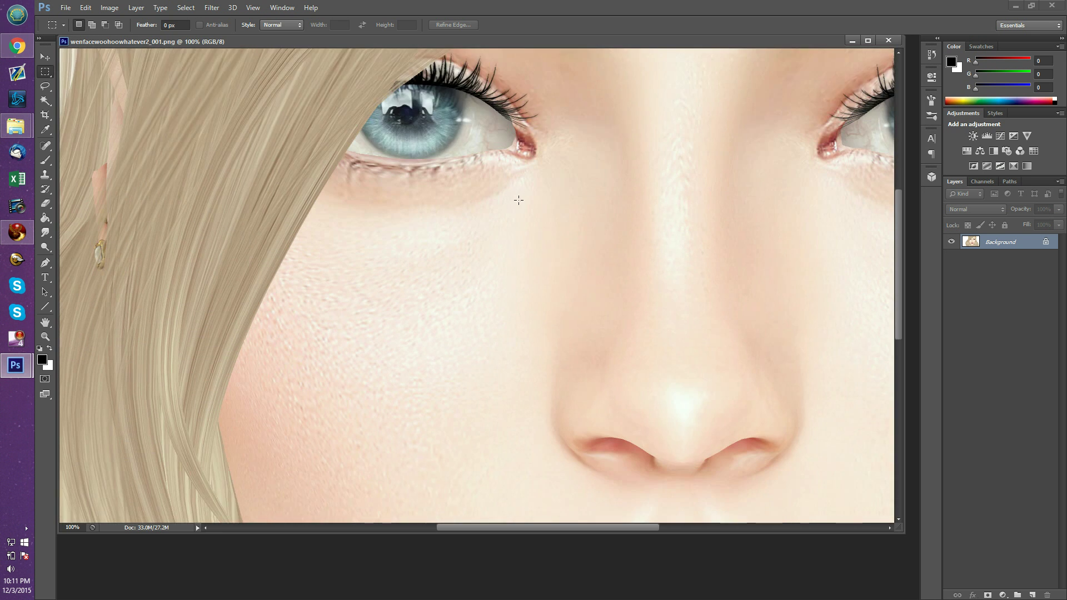
scroll(512, 195, down, 9)
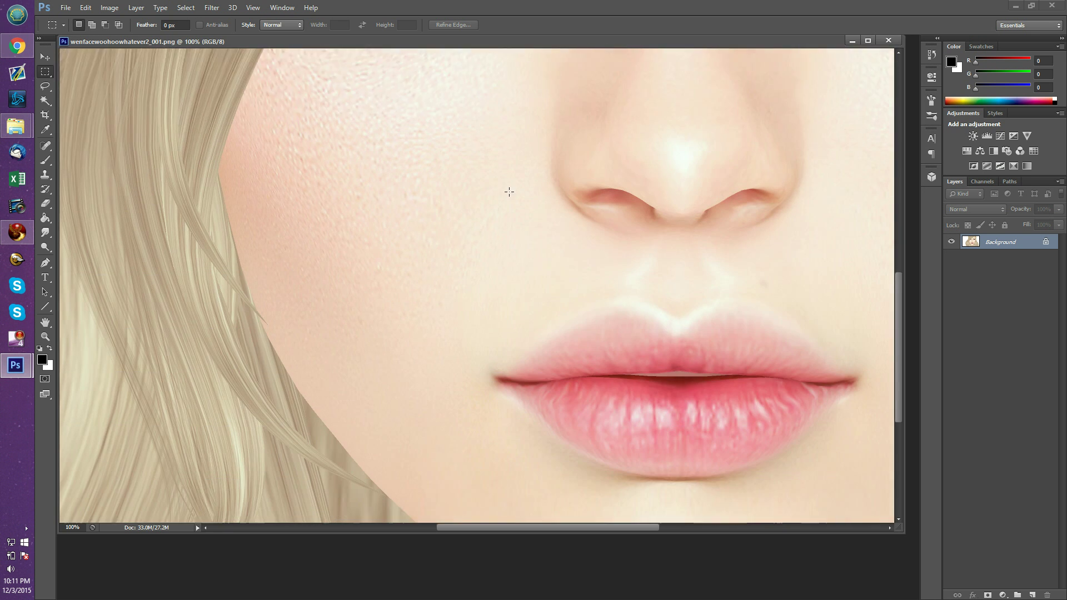
scroll(503, 185, down, 8)
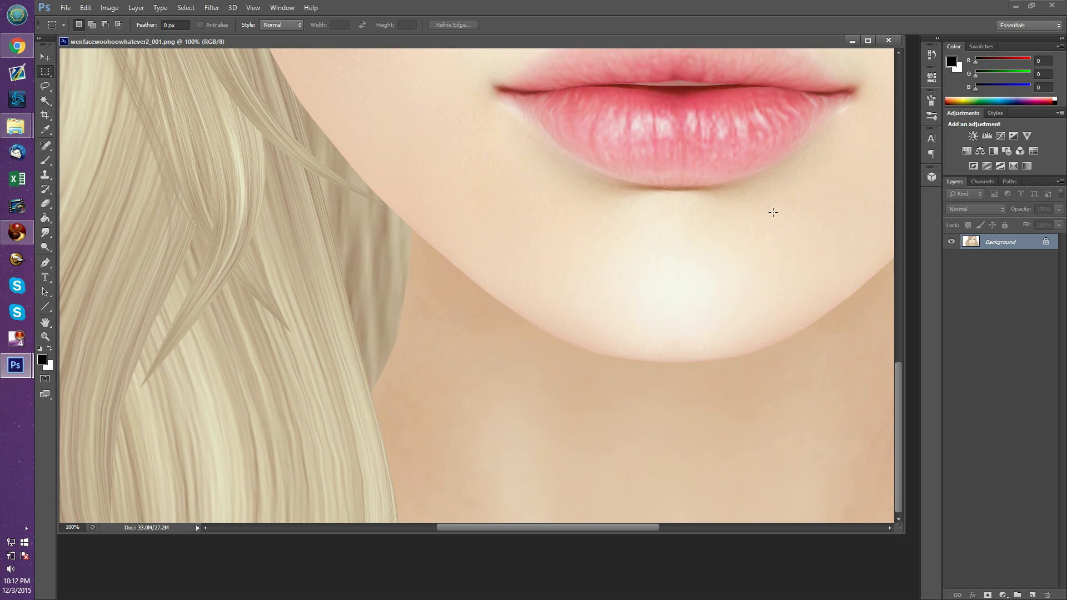
drag(900, 389, 897, 86)
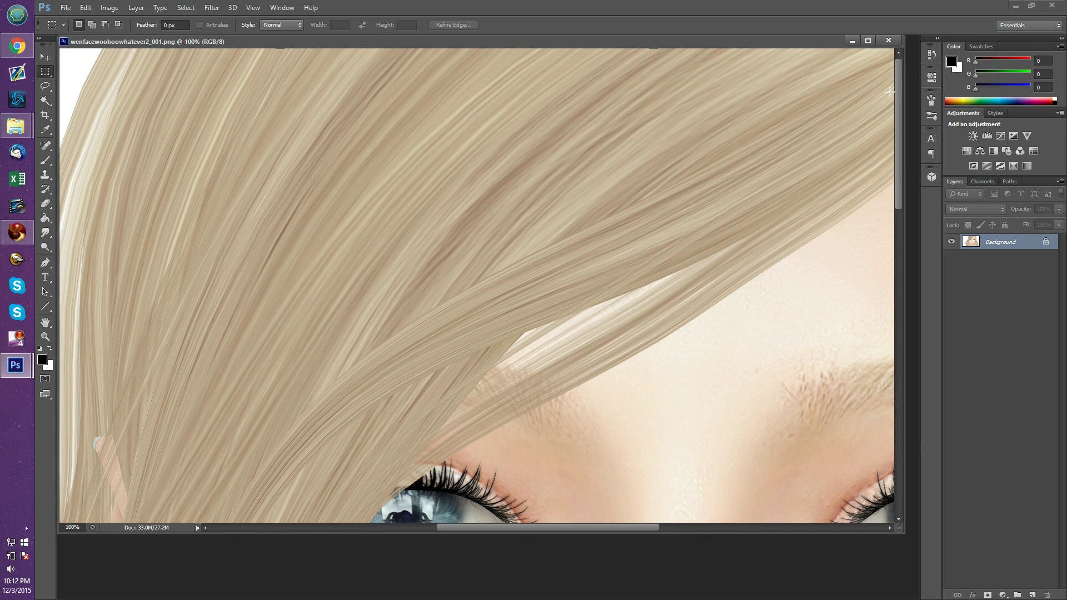
scroll(679, 261, down, 5)
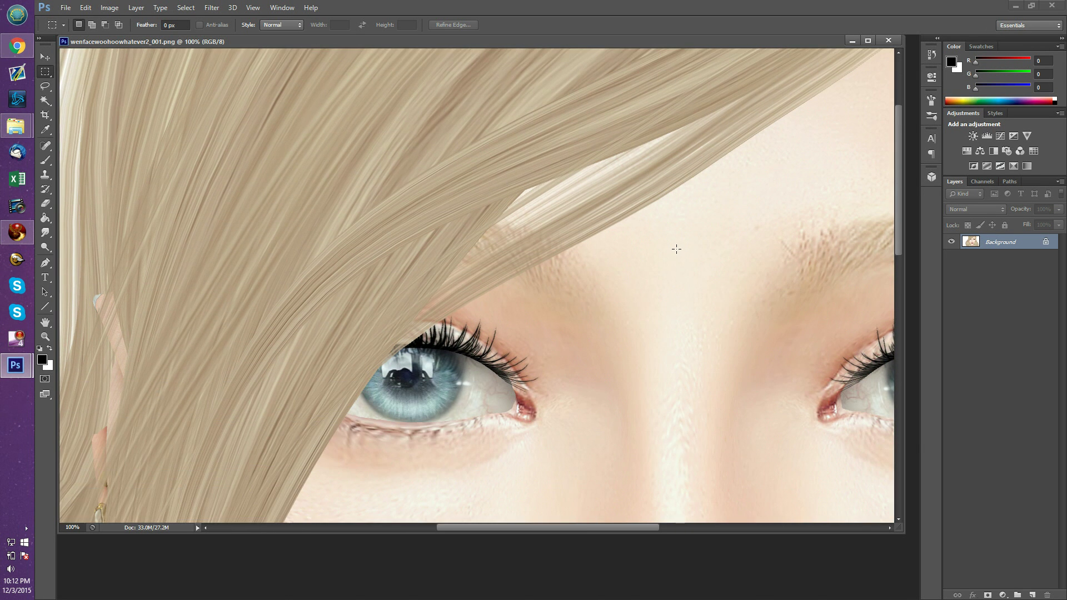
scroll(676, 248, down, 10)
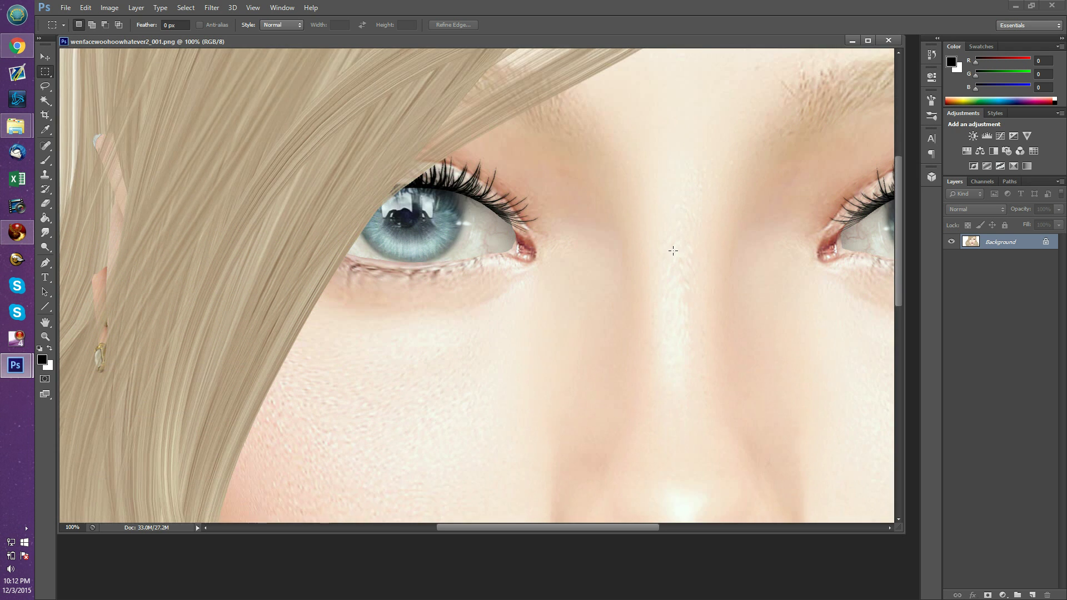
scroll(673, 249, down, 7)
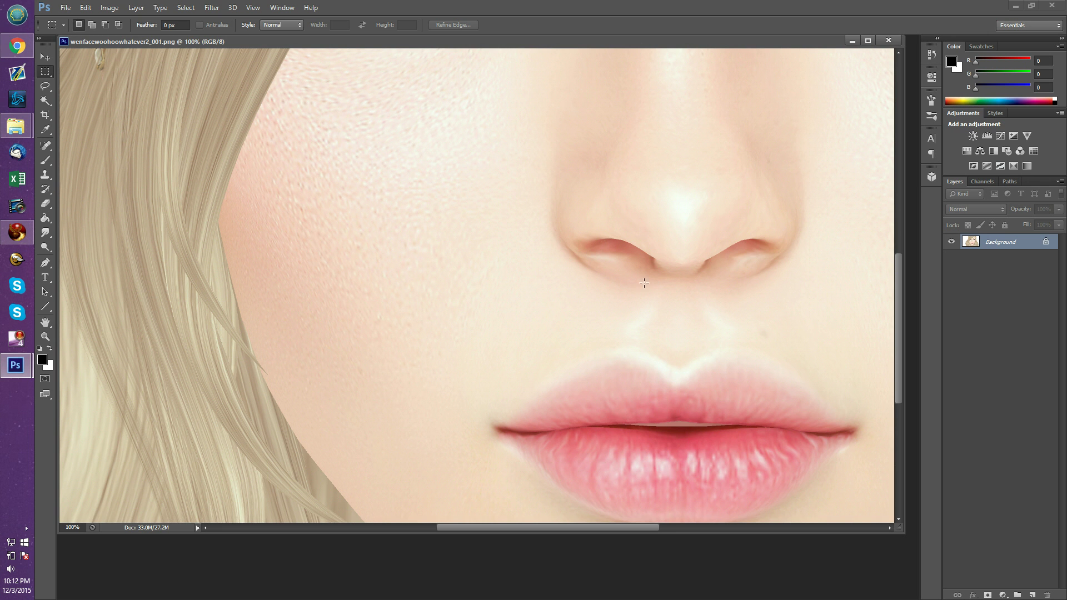
scroll(755, 242, up, 1)
scroll(756, 242, up, 9)
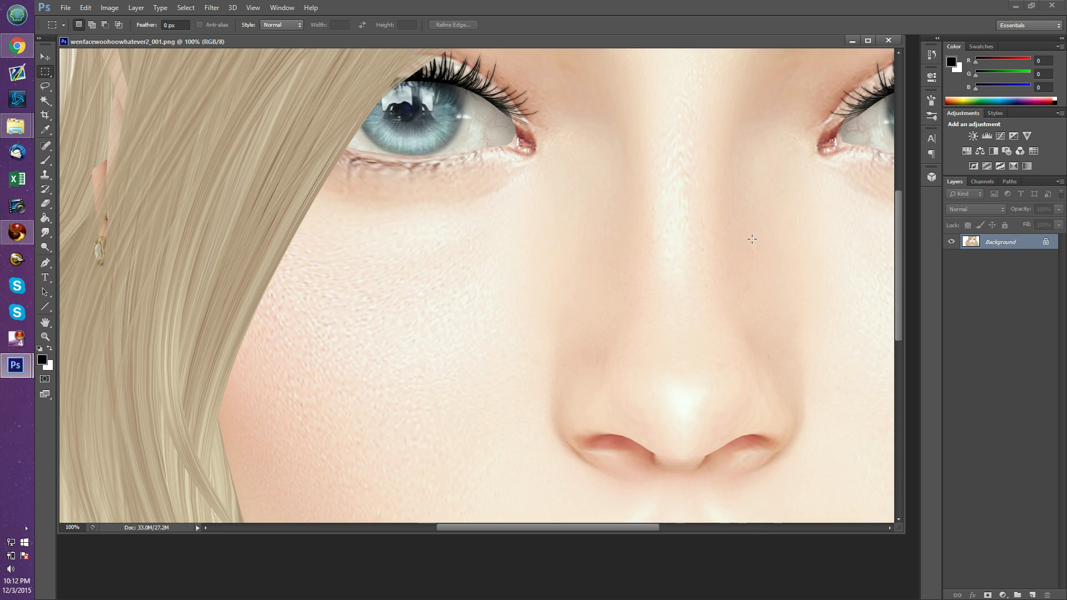
scroll(758, 239, up, 2)
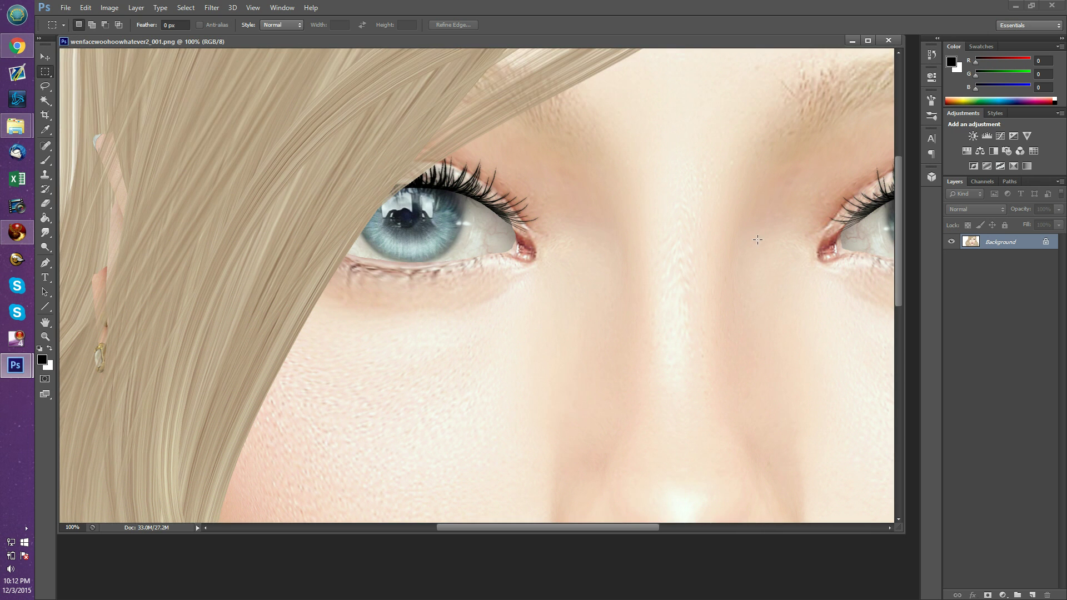
Step: Fit the whole portrait on screen
click(287, 7)
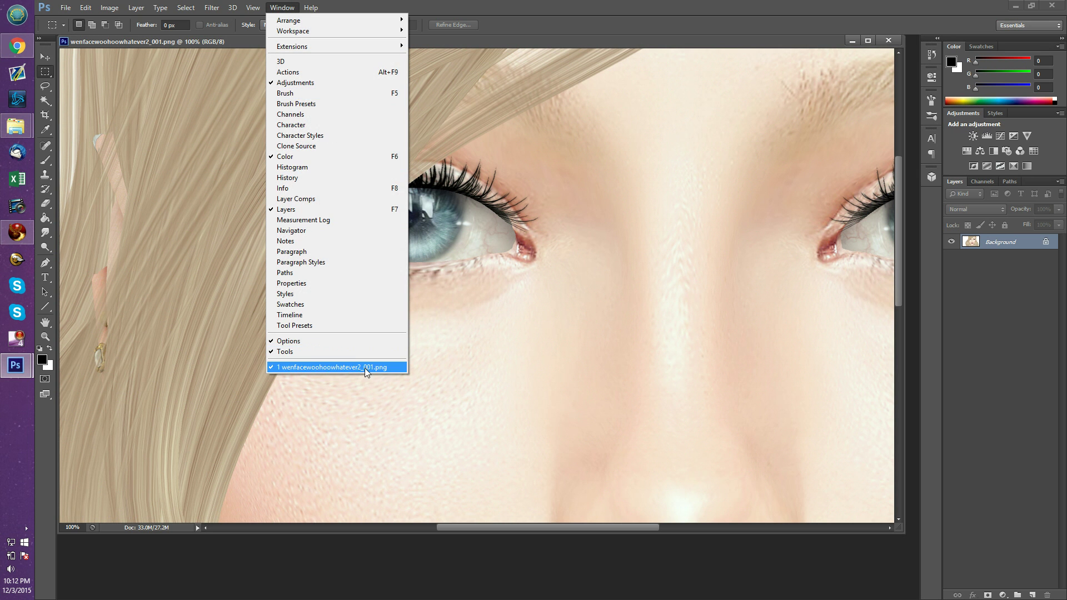
mouse_move(253, 7)
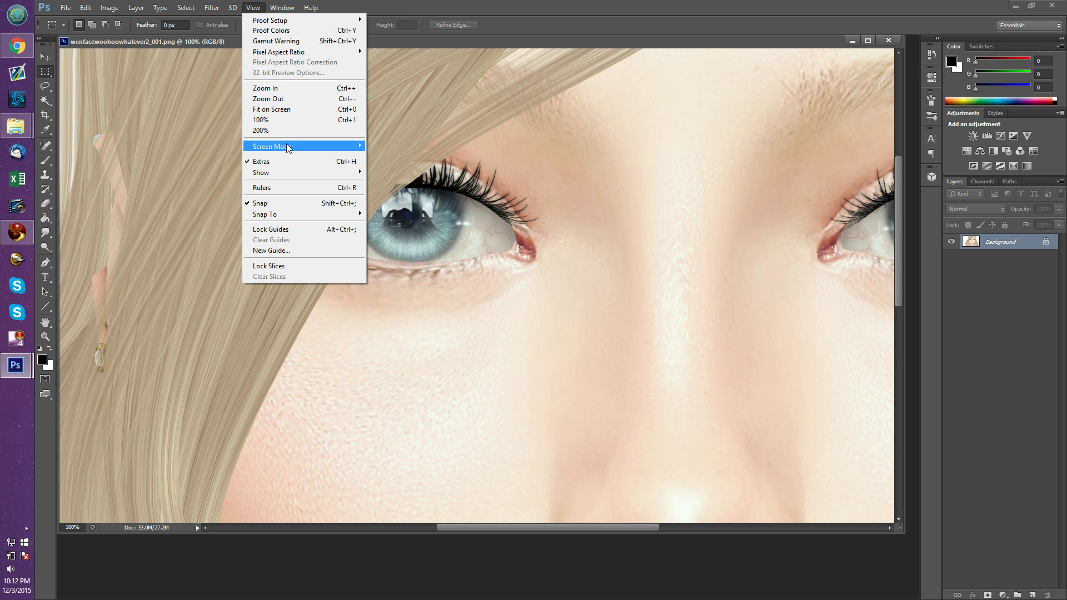
click(286, 111)
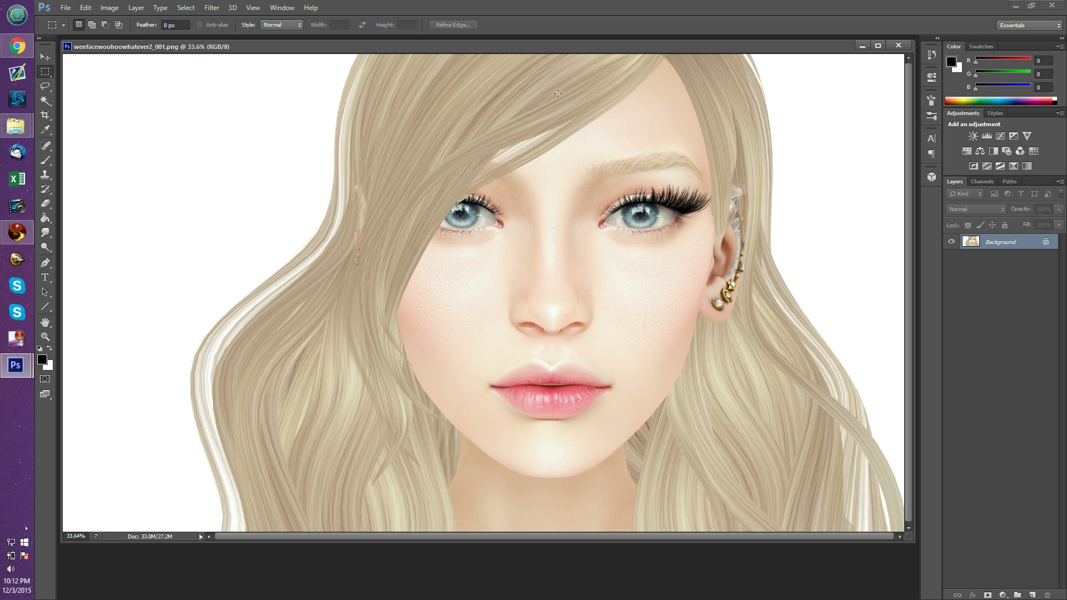
Step: Start a Save for Web export of the portrait, inspect the eye area in the preview and choose the JPEG format
click(65, 10)
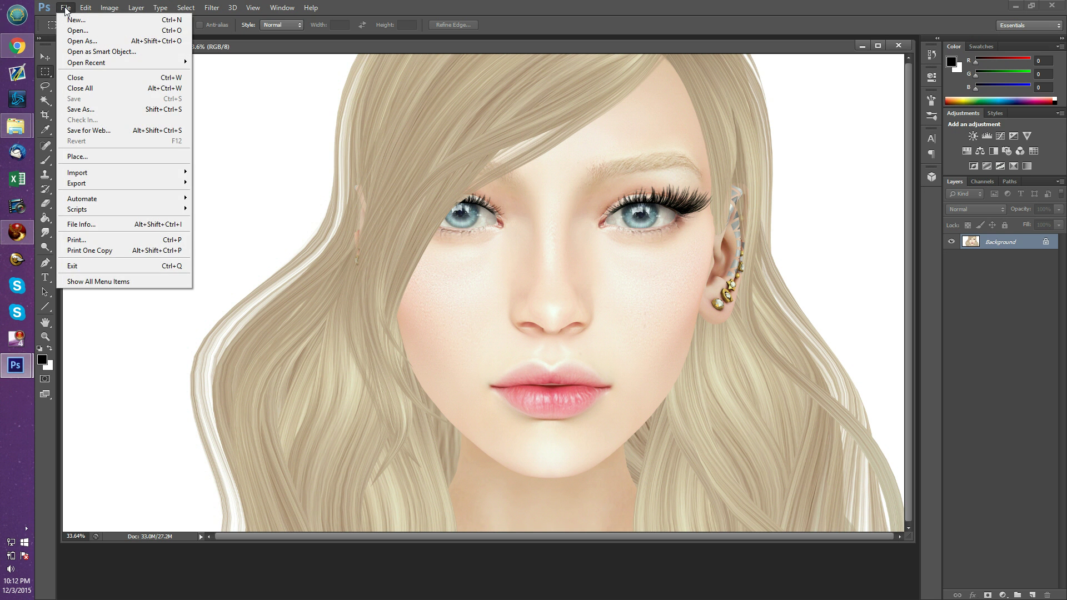
click(134, 131)
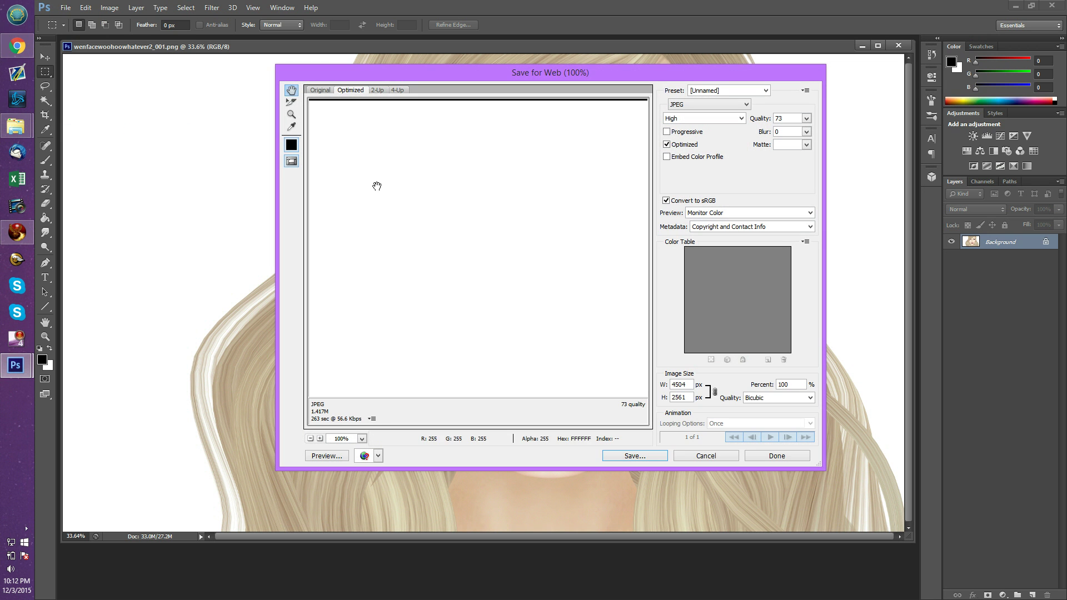
drag(595, 303, 525, 238)
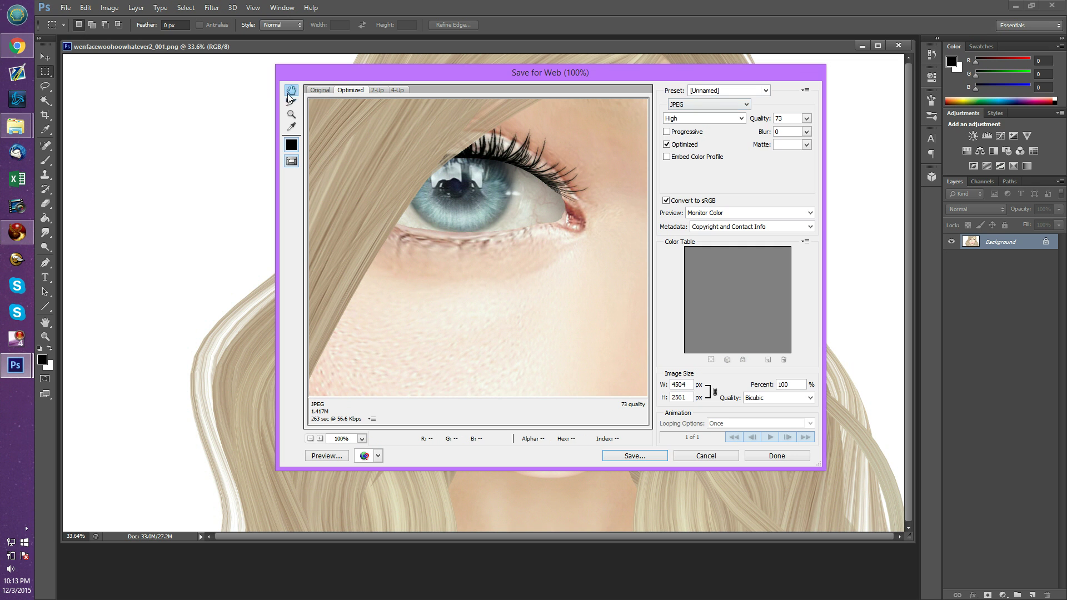
click(703, 105)
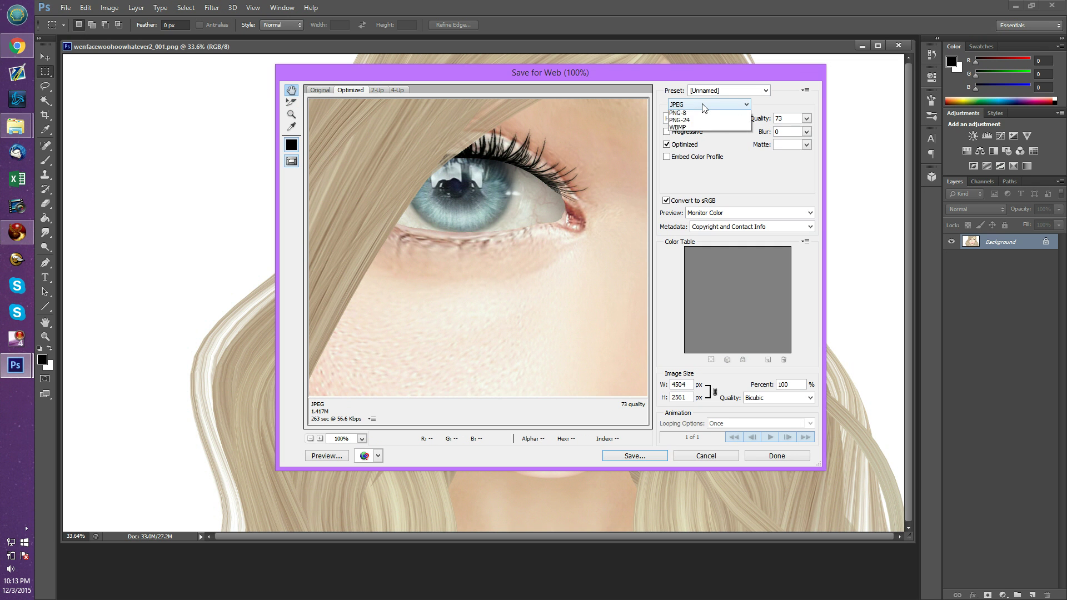
click(703, 107)
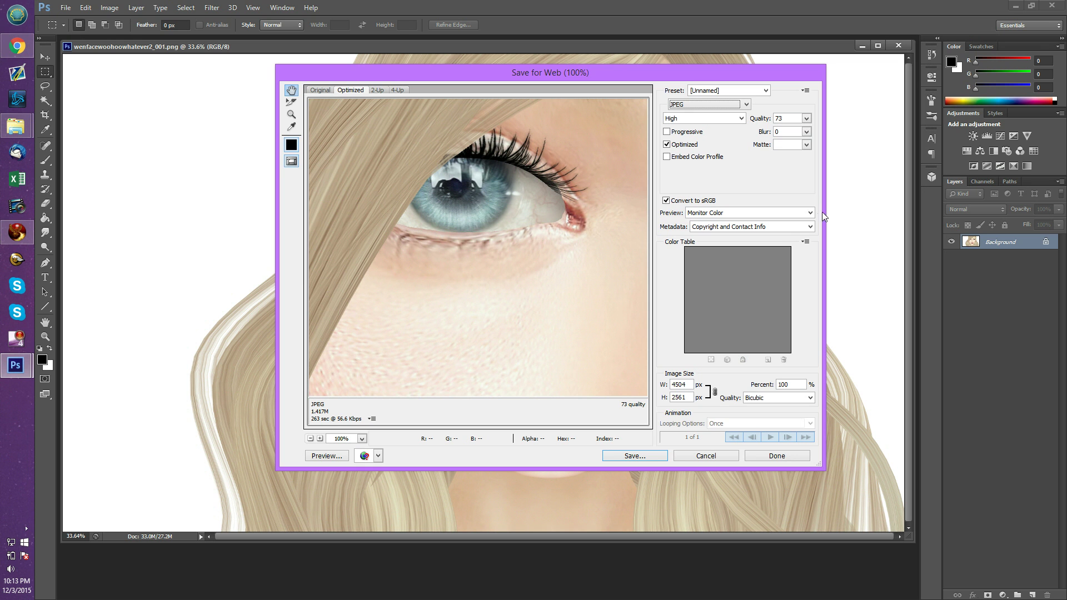
Step: Save the optimized image to the Desktop as wenfacewoohoowhatever2_001web
click(650, 453)
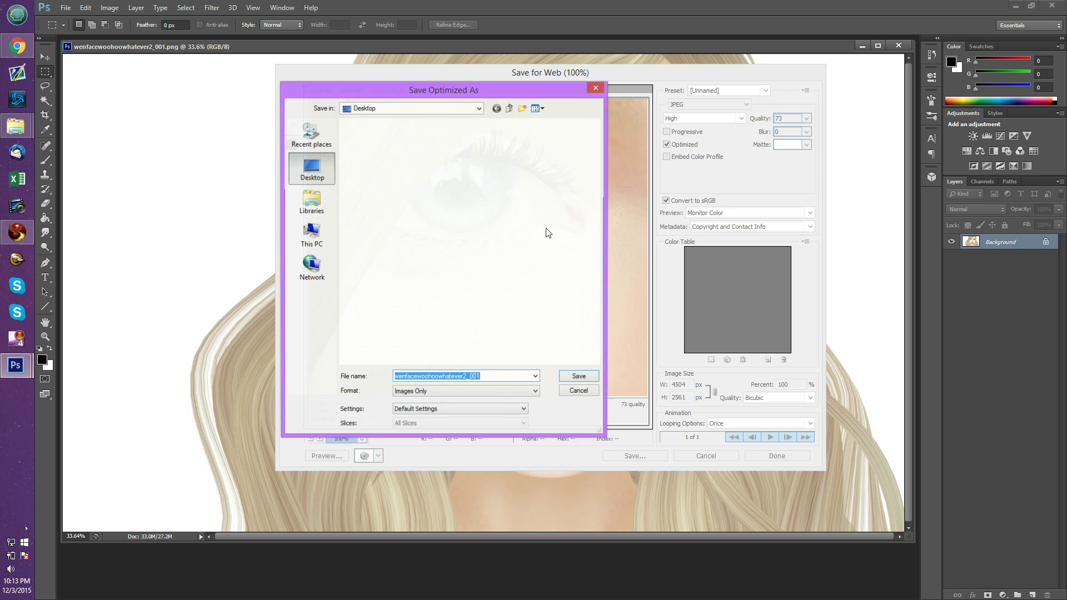
click(493, 378)
text(web)
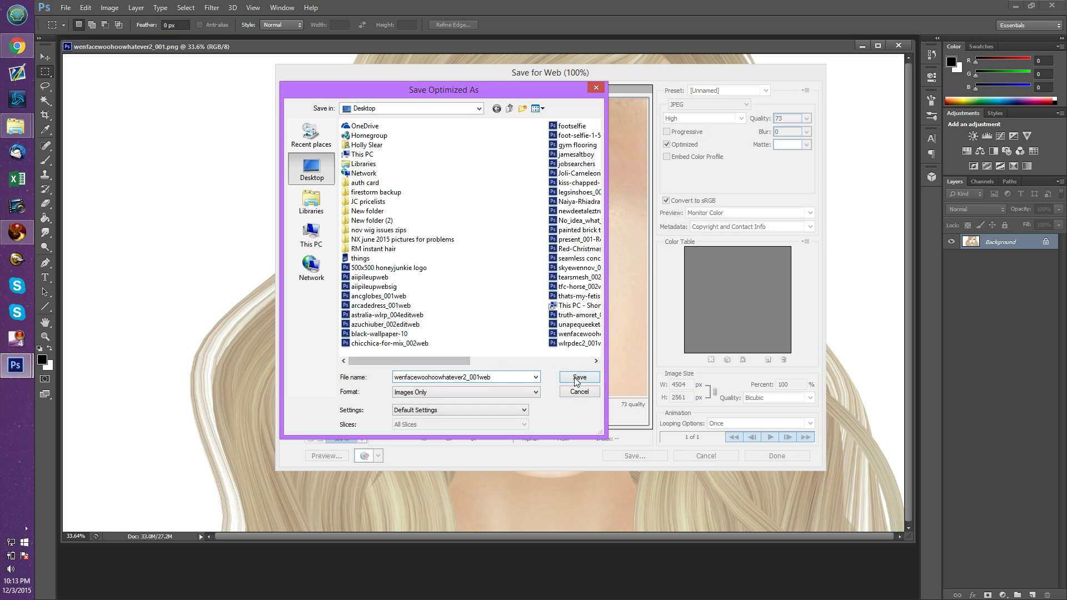
click(578, 378)
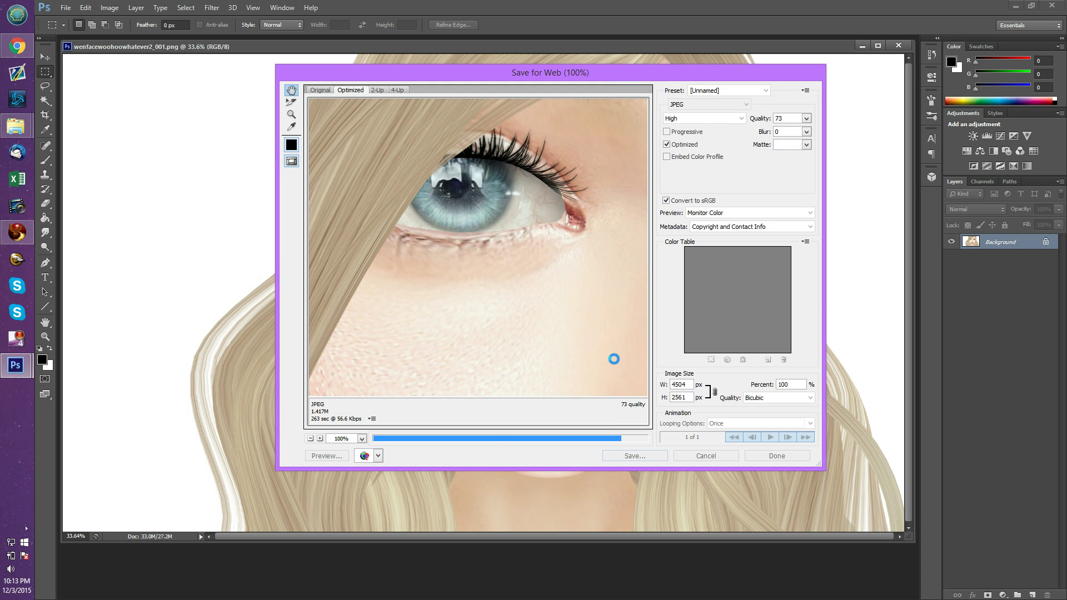